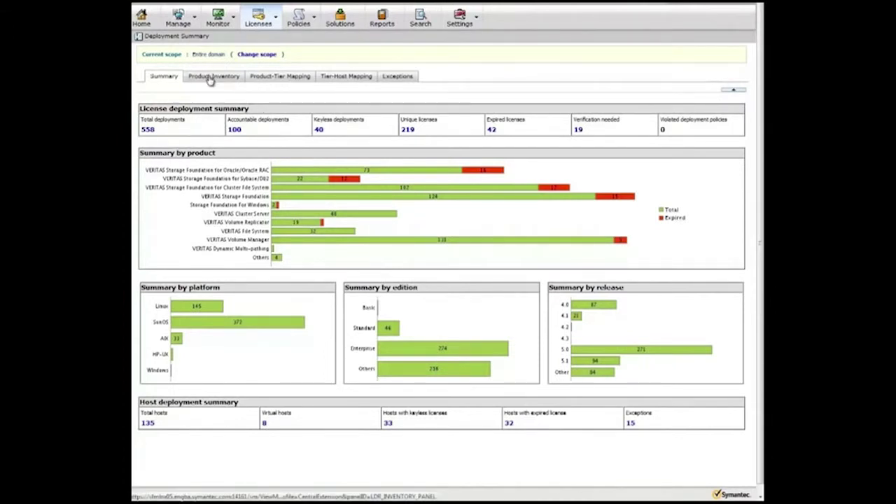
- Review the product inventory, product-tier mapping and tier-host mapping of the license deployment, ending back at the deployment summary
click(210, 78)
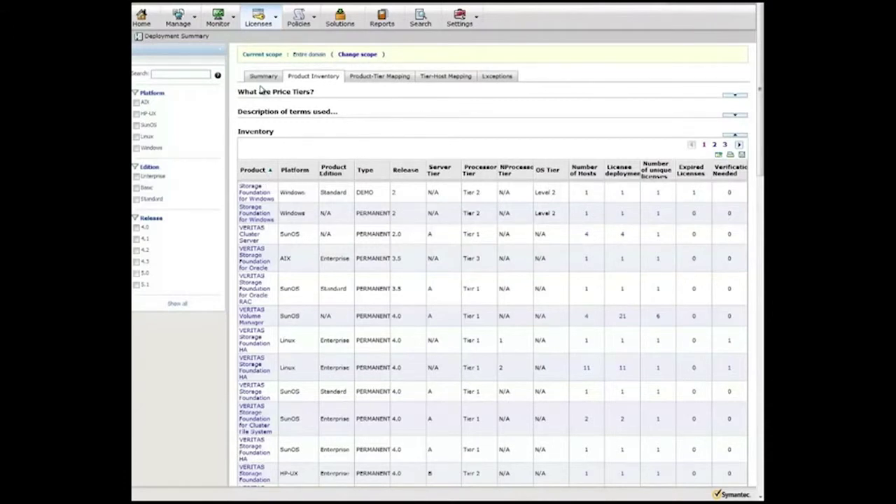
click(367, 80)
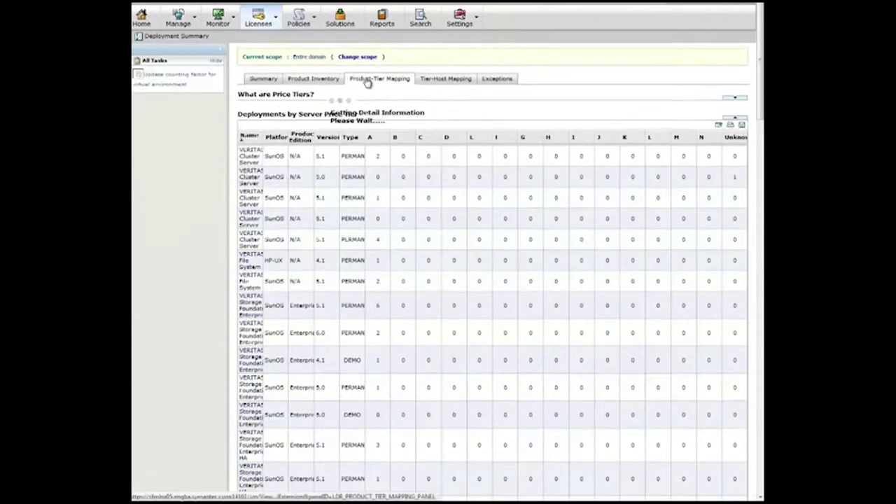
click(444, 91)
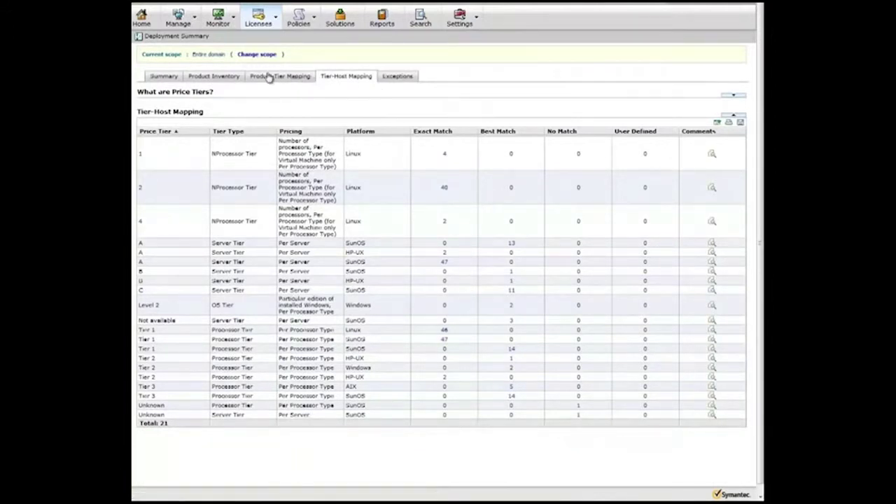
click(170, 78)
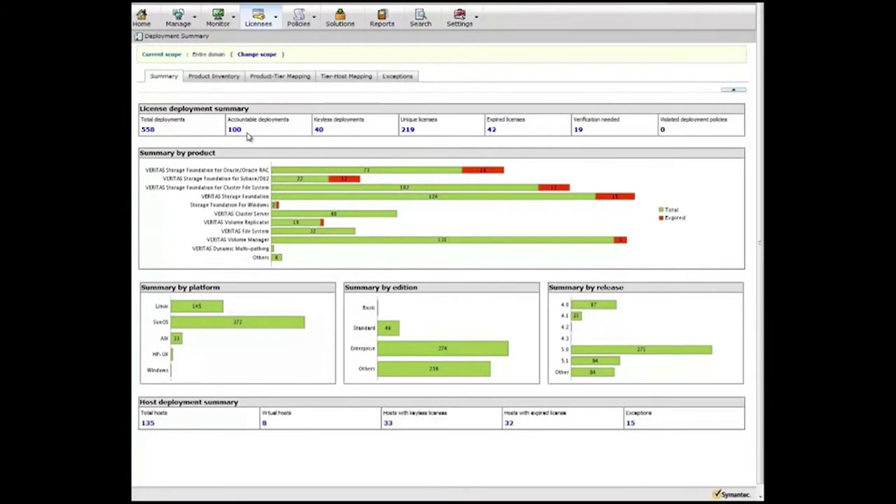
- Open the unique licenses list and inspect the License Key column option in its table settings without applying it
click(412, 133)
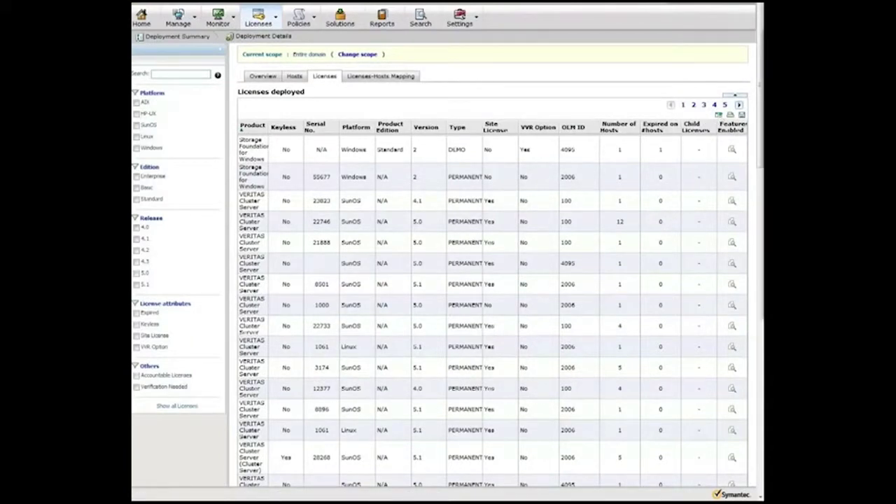
drag(895, 44, 491, 45)
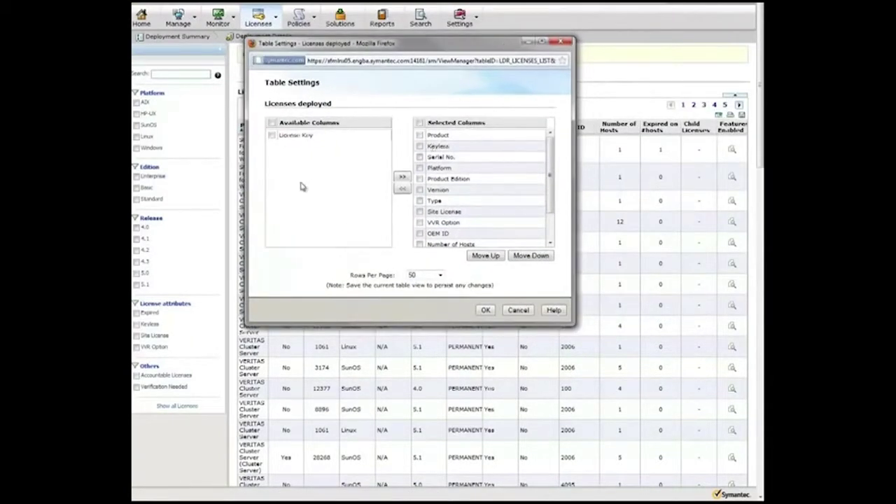
click(271, 137)
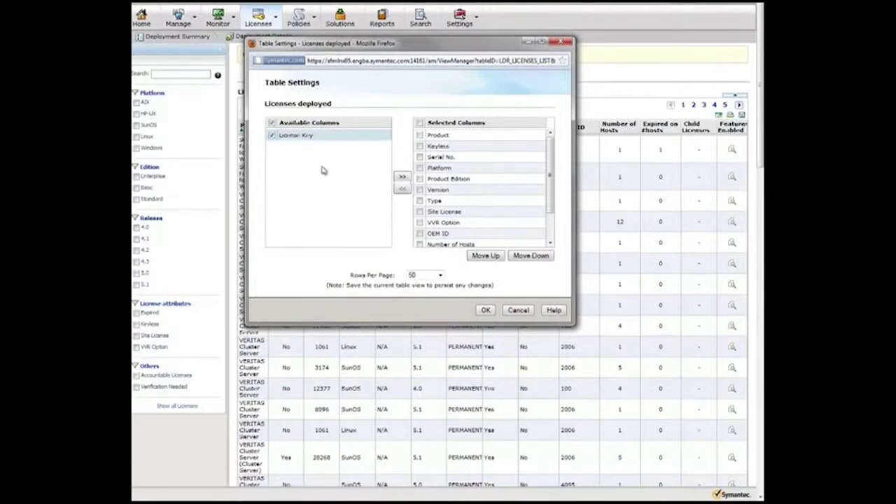
click(518, 315)
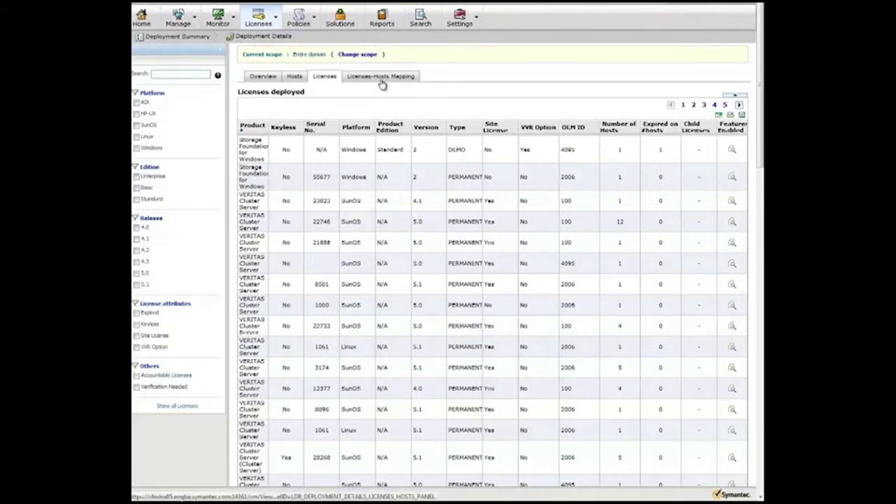
- Show the hosts having licenses deployed and search them for sxv210a
click(297, 81)
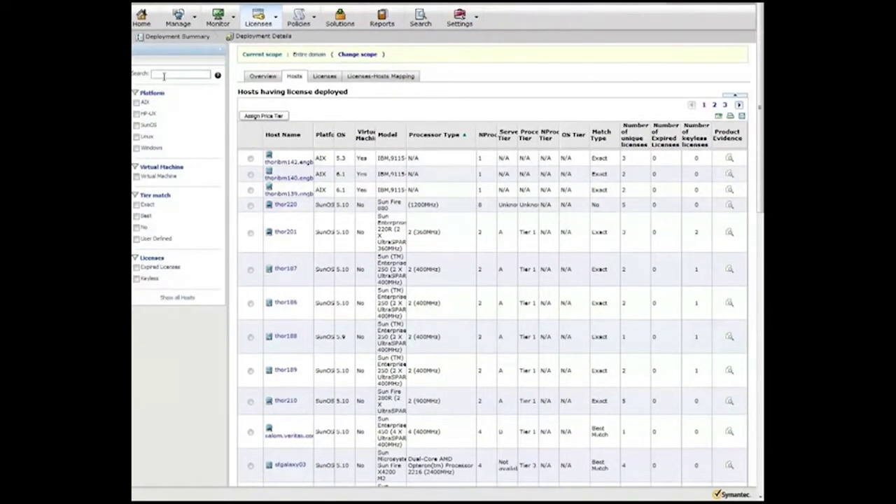
click(164, 75)
text(esx2)
text(0)
text(0)
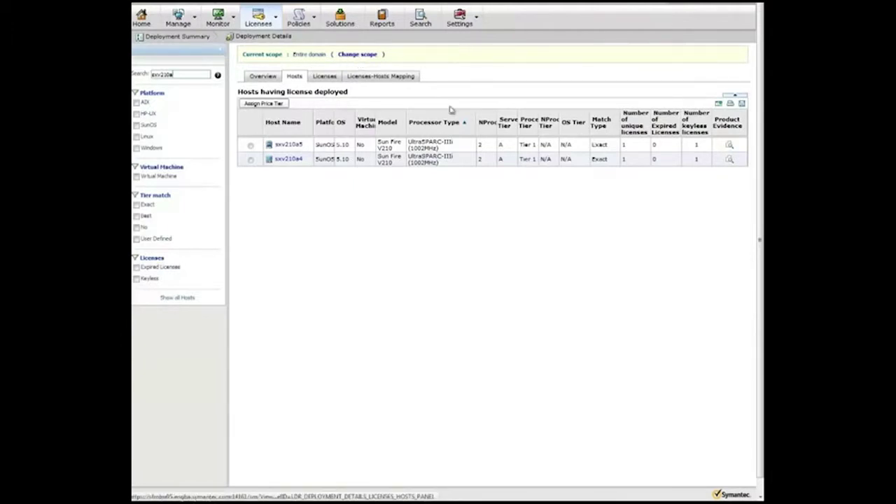
- Examine the product evidence details of host sxv210a4 down to the last product, including enabled features, tracked usage and packages
click(730, 162)
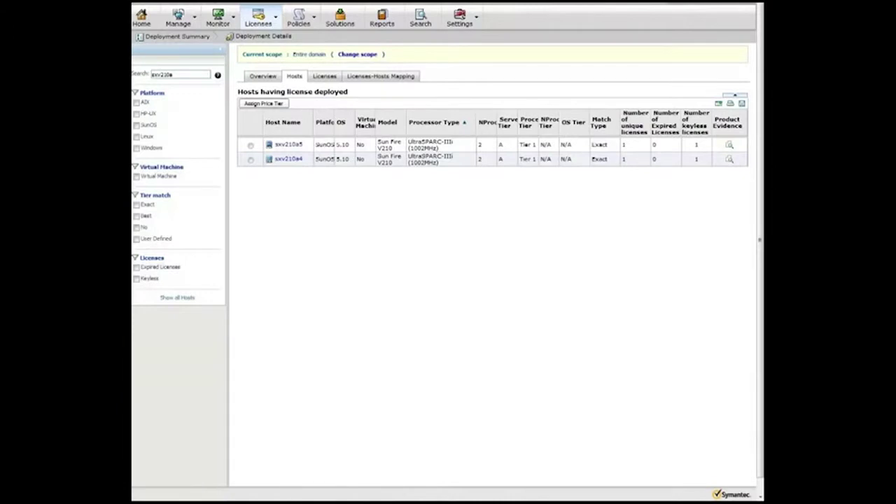
drag(749, 35, 576, 57)
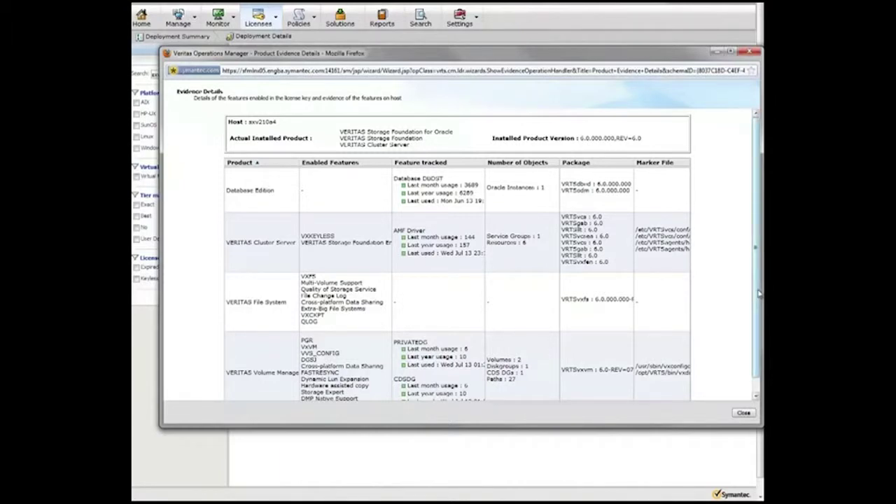
drag(759, 295, 757, 315)
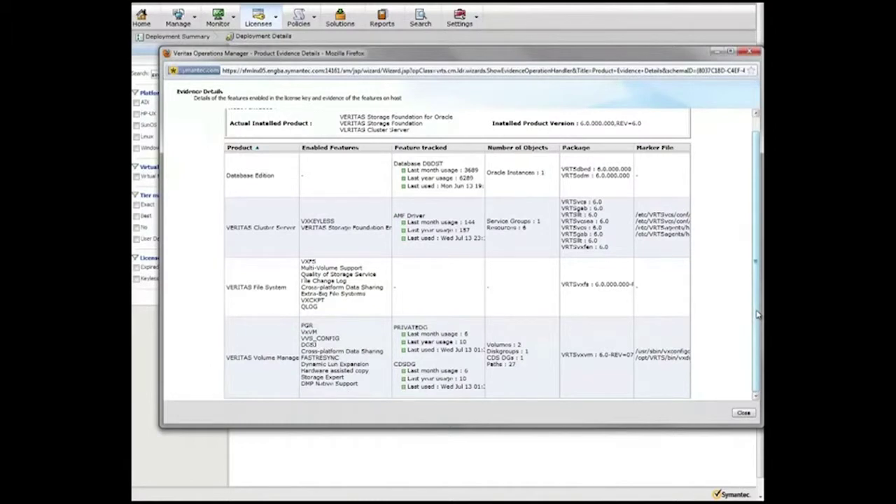
click(741, 414)
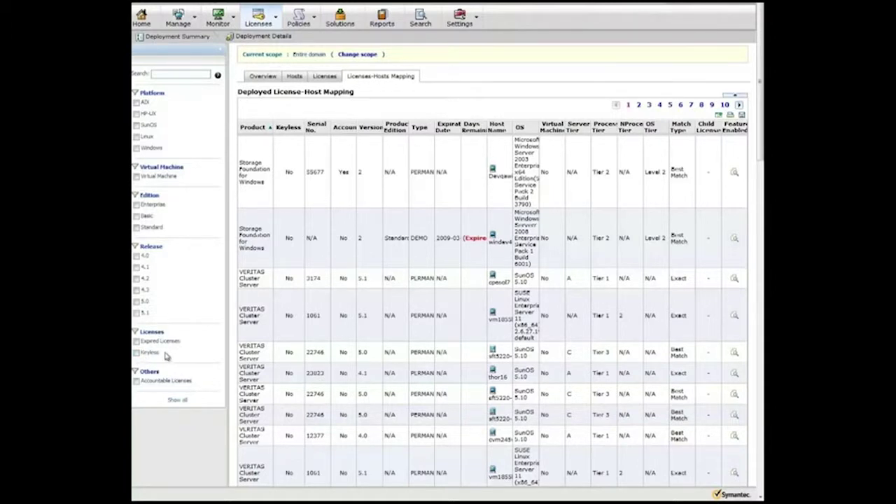
- Filter the deployed license-host mapping to keyless licenses
click(136, 352)
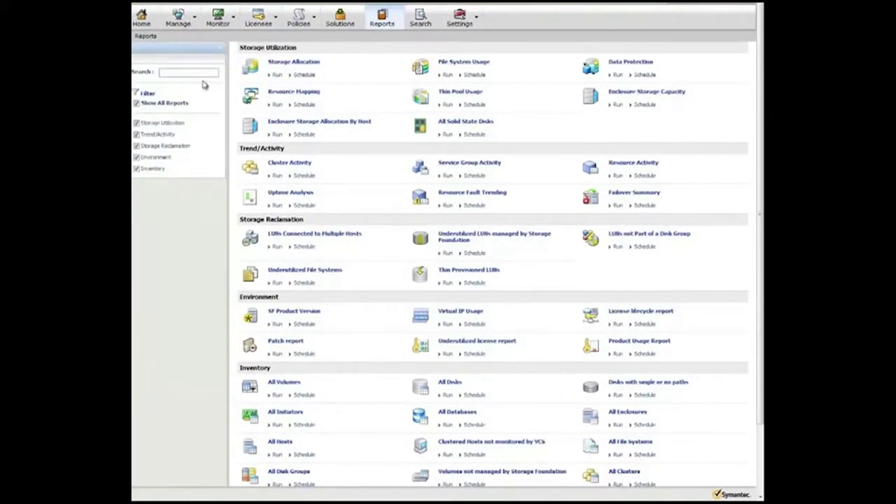
- Search the available reports for license
text(license)
key(Return)
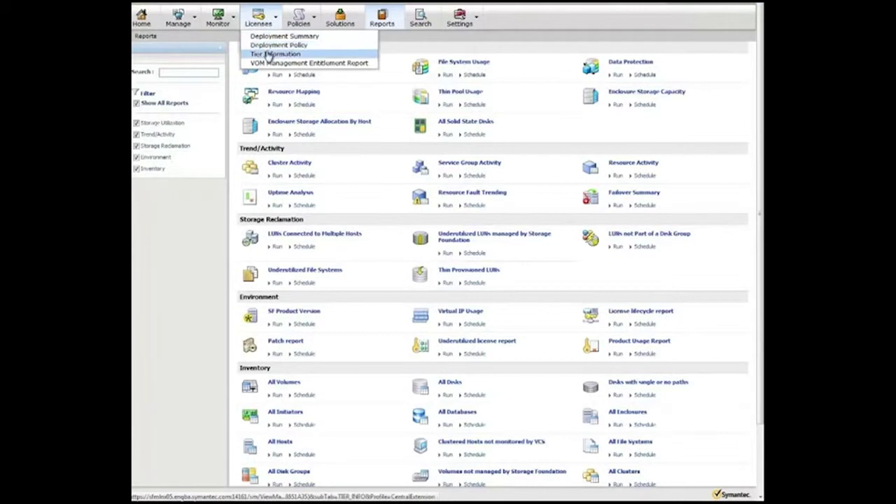
- Open the license deployment policies and view the settings for creating a policy, then cancel without creating one
click(269, 46)
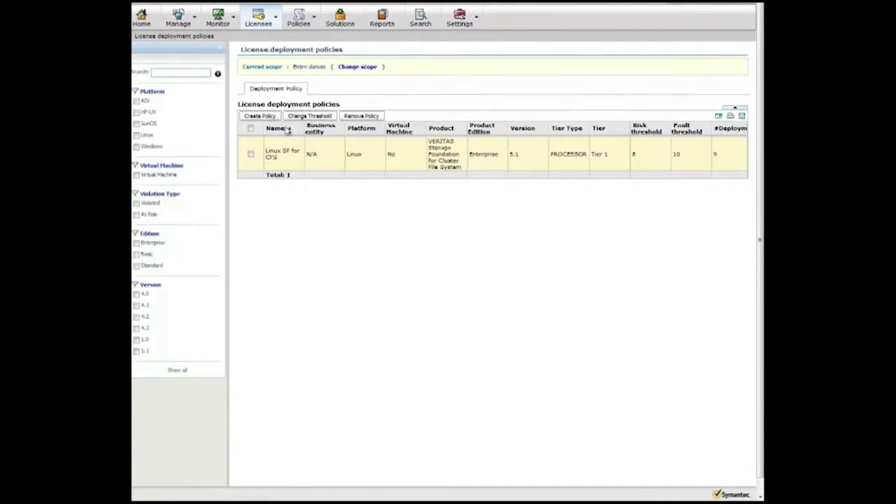
click(267, 116)
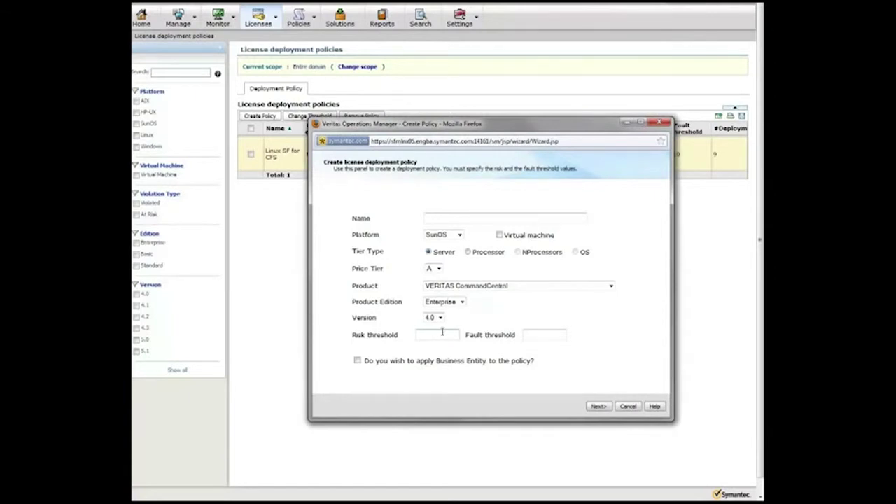
click(628, 407)
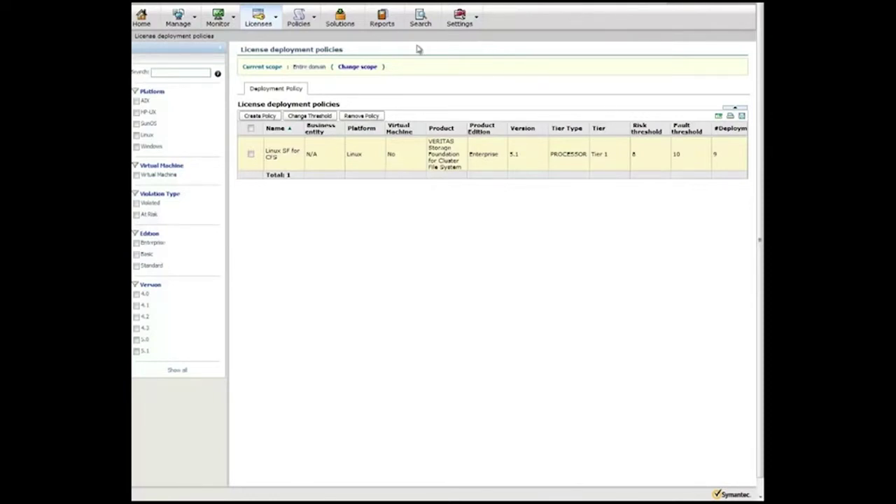
- Search the reports for version and run the SF Product Version report with the entire domain as scope
click(384, 26)
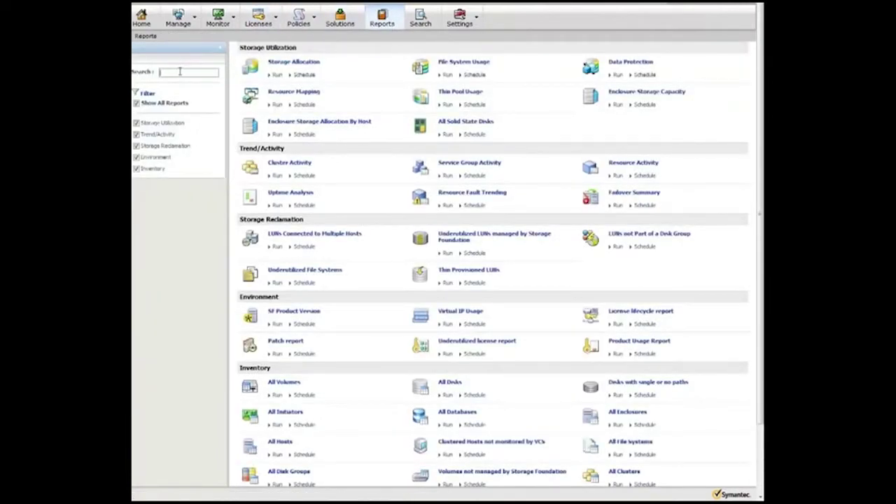
text(version)
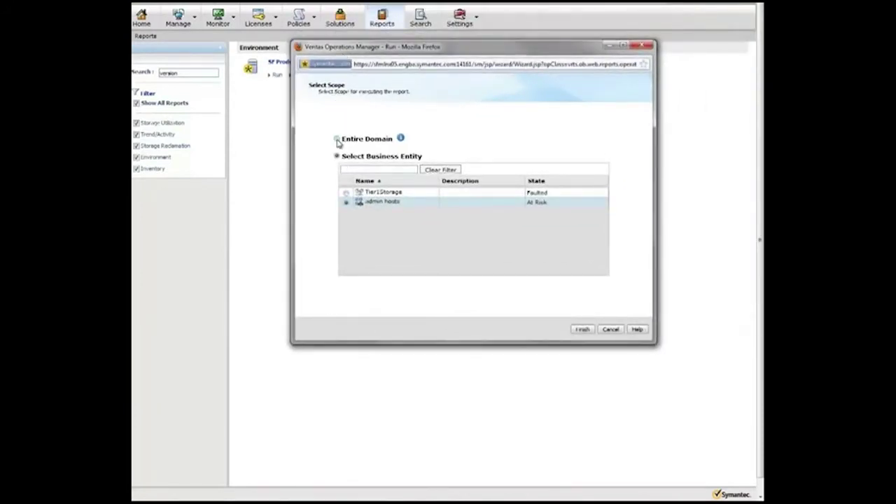
click(337, 139)
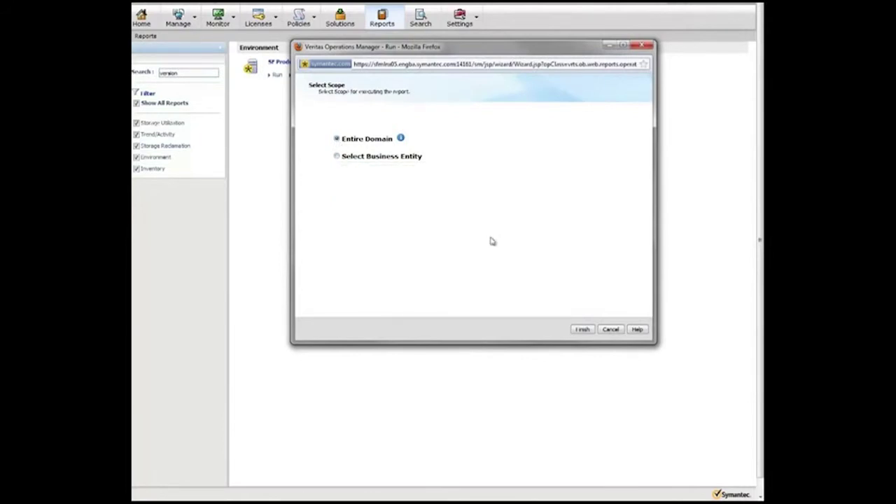
click(582, 329)
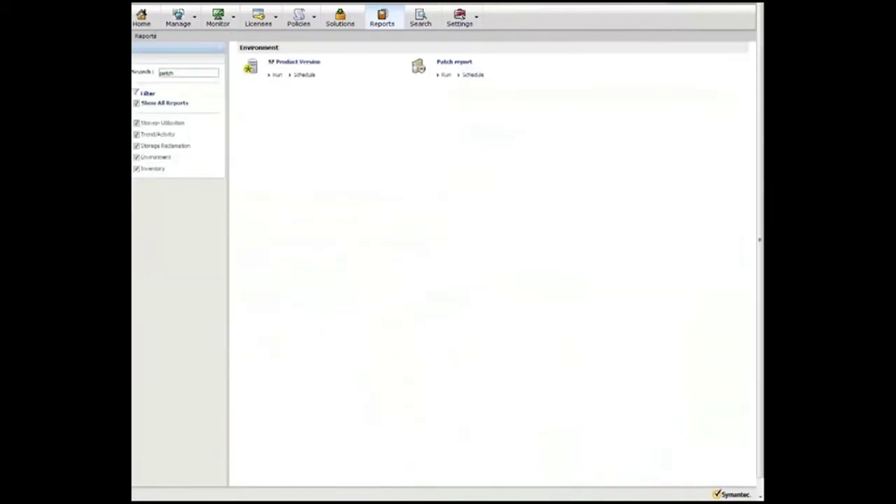
- Run the Patch report with the entire domain as scope
click(445, 76)
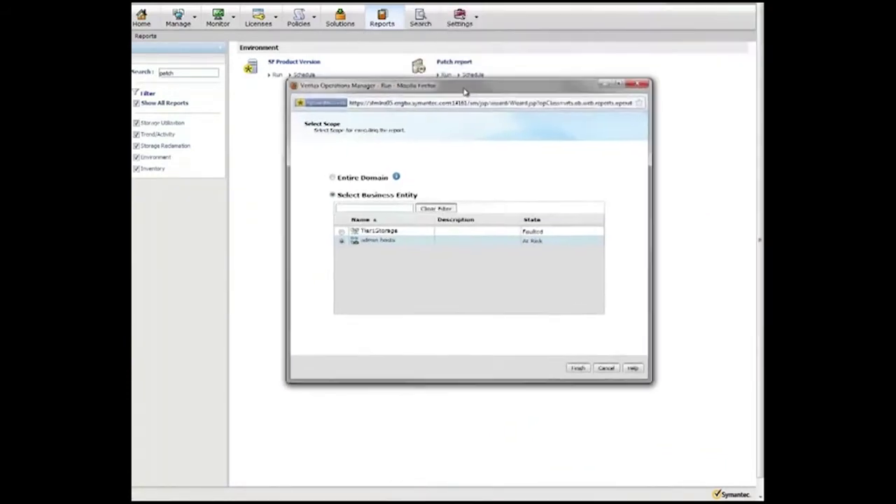
click(331, 179)
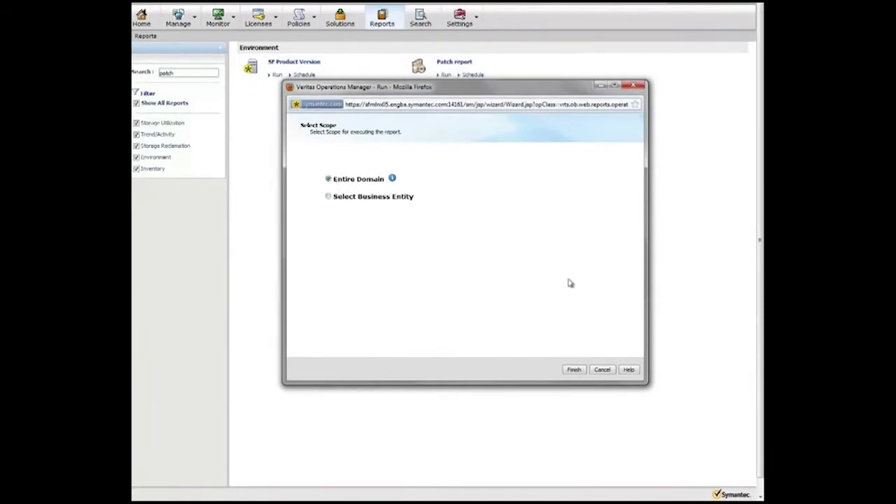
click(574, 370)
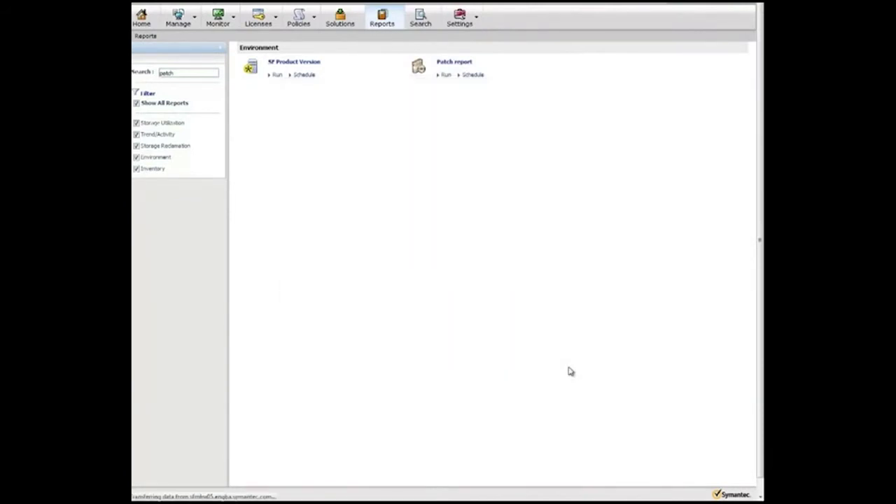